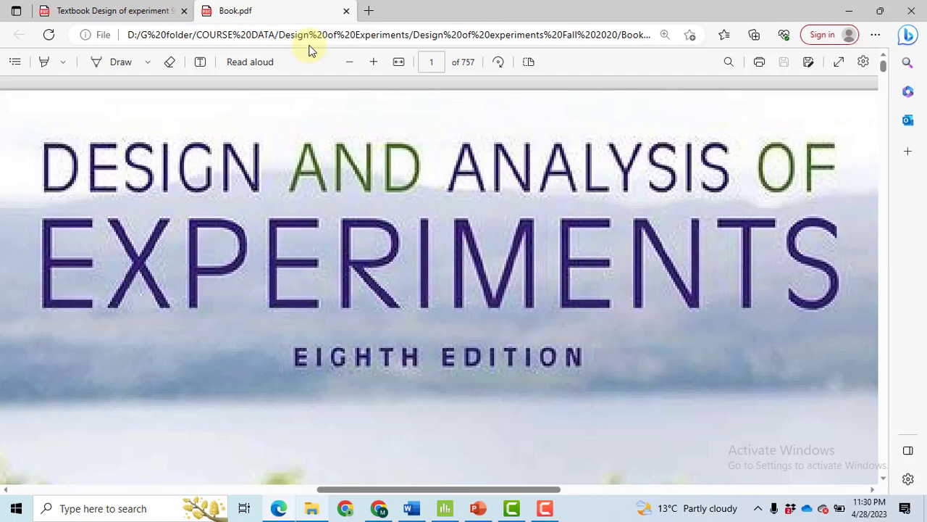
Step: Read textbook problem 11.12 in Edge, then bring up the Minitab design worksheet
left_click(112, 11)
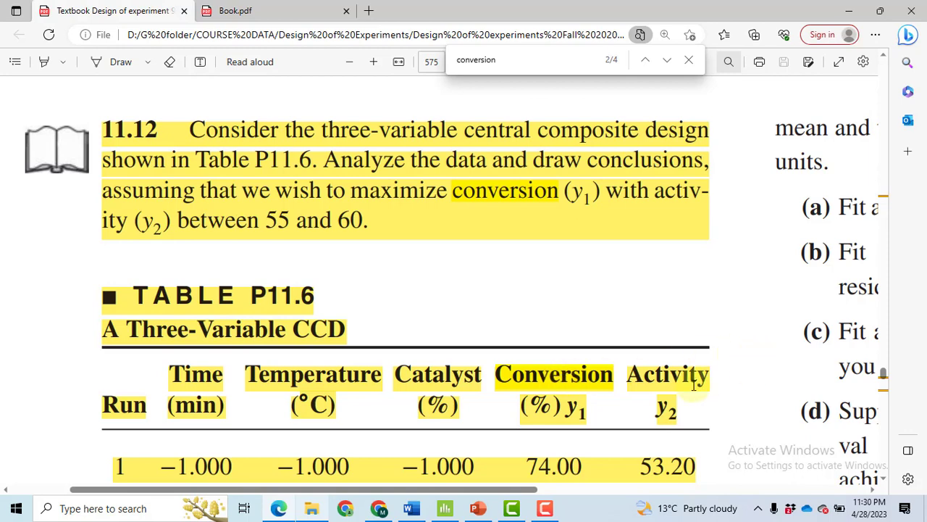
left_click(444, 507)
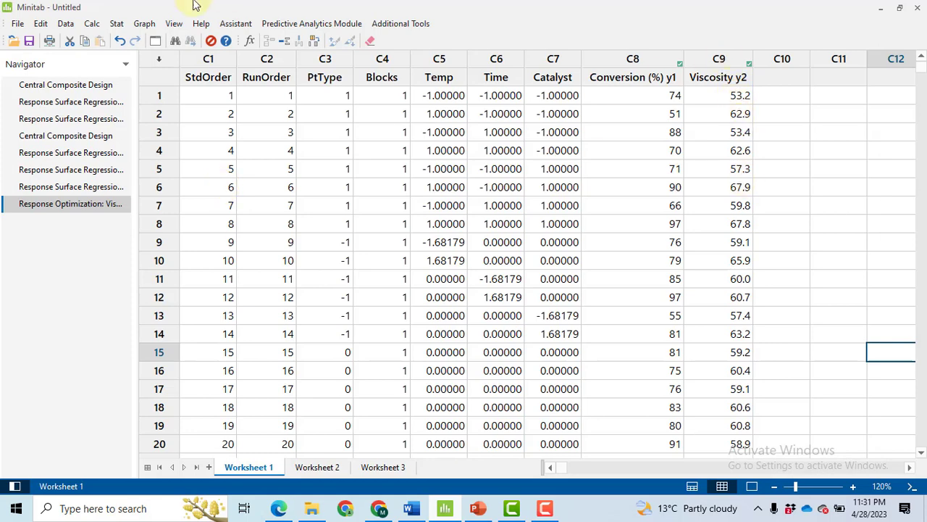
Step: Analyze the response surface design for Viscosity y2 using full quadratic terms in Temp, Time and Catalyst
left_click(116, 26)
mouse_move(215, 84)
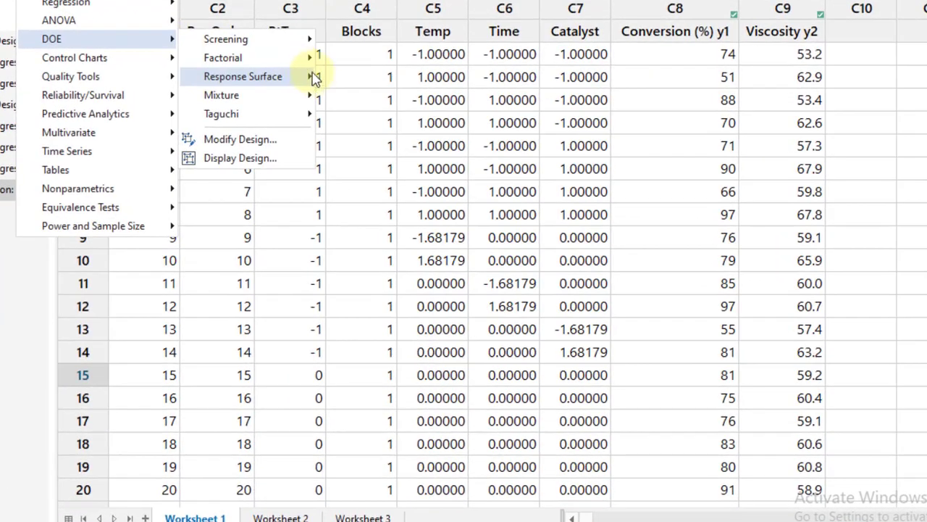
mouse_move(314, 77)
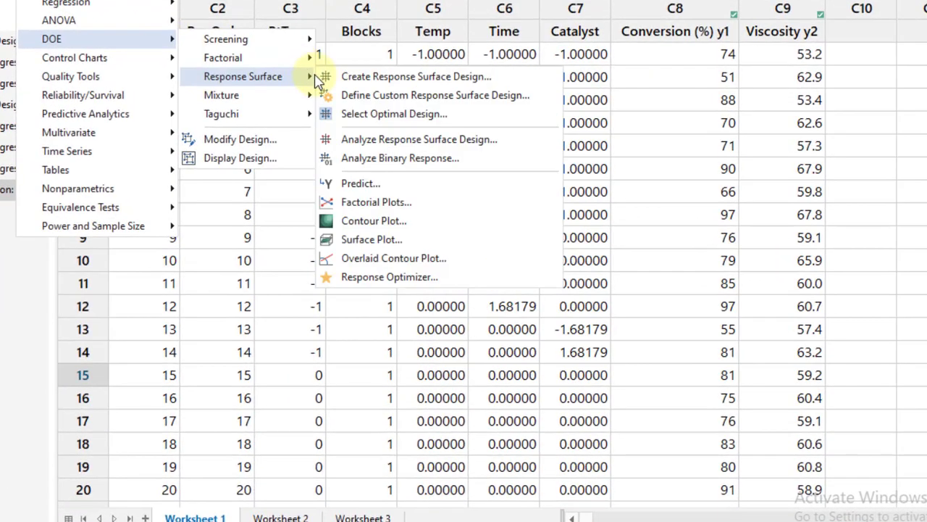
left_click(451, 139)
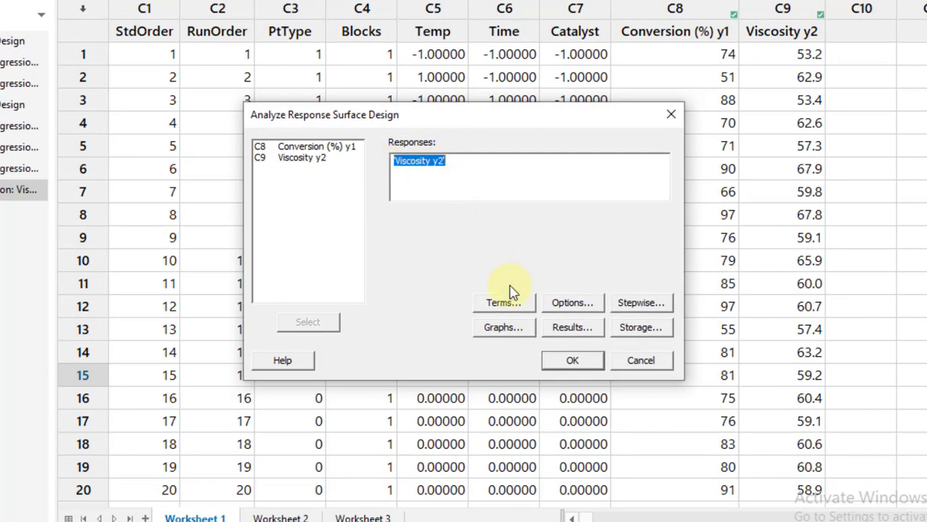
left_click(513, 330)
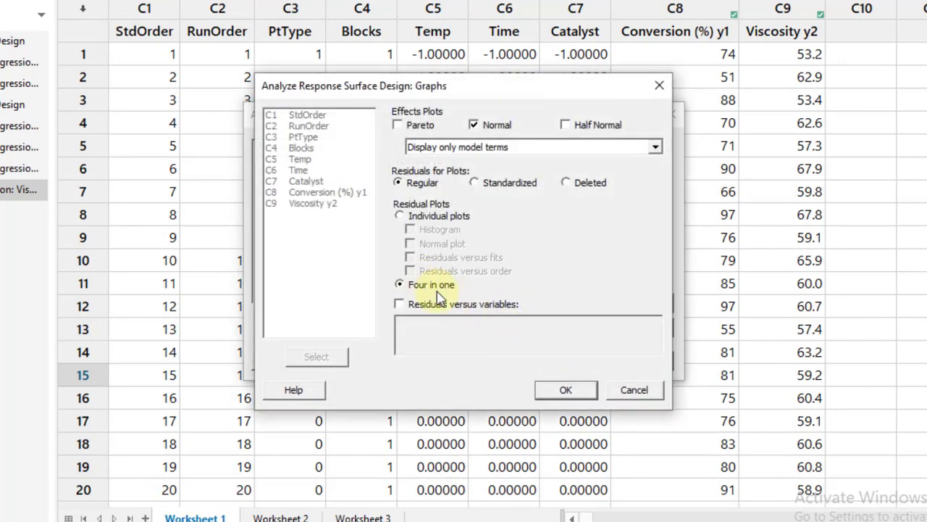
left_click(583, 392)
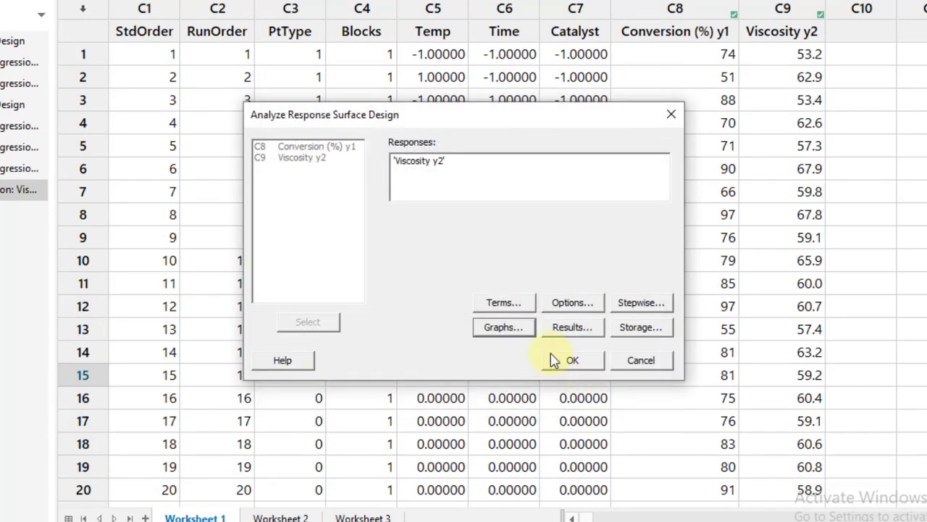
left_click(516, 304)
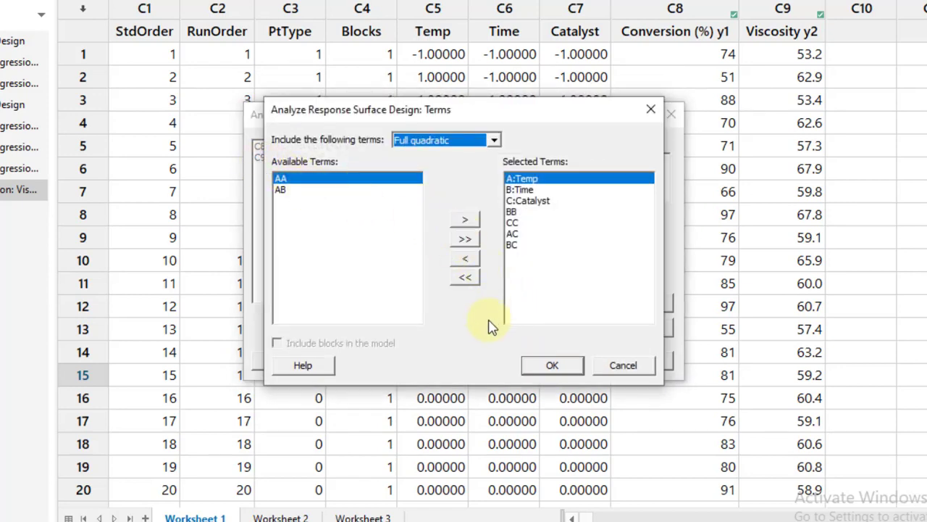
left_click(465, 241)
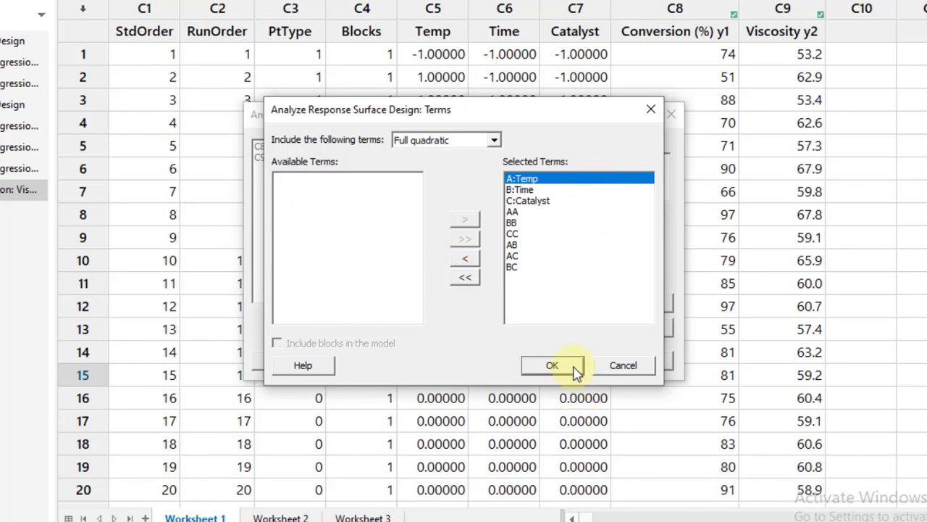
left_click(575, 368)
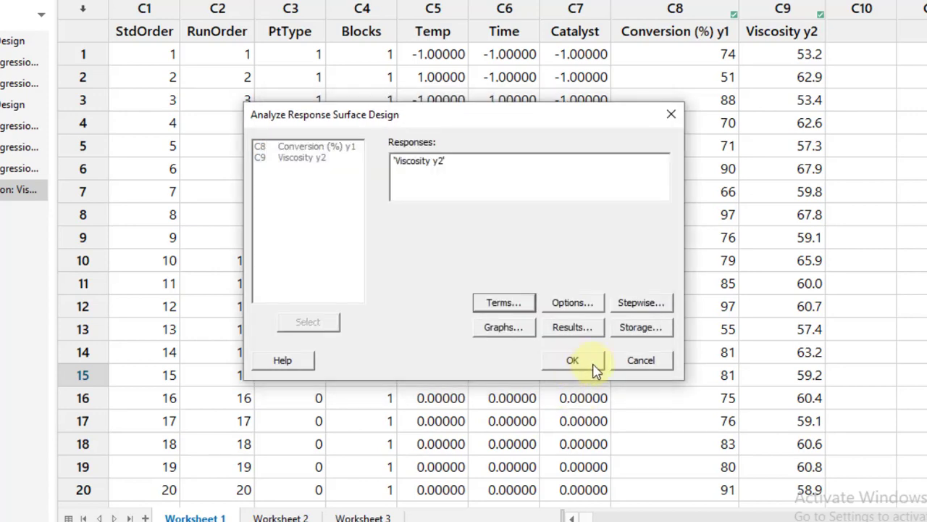
left_click(592, 368)
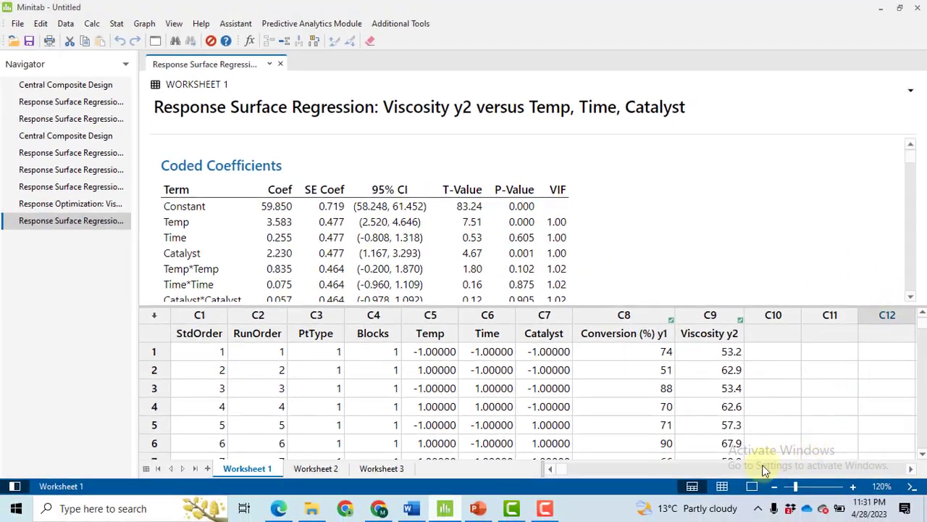
Step: Maximize the output and scroll to the Viscosity y2 ANOVA to check its p-values
left_click(753, 486)
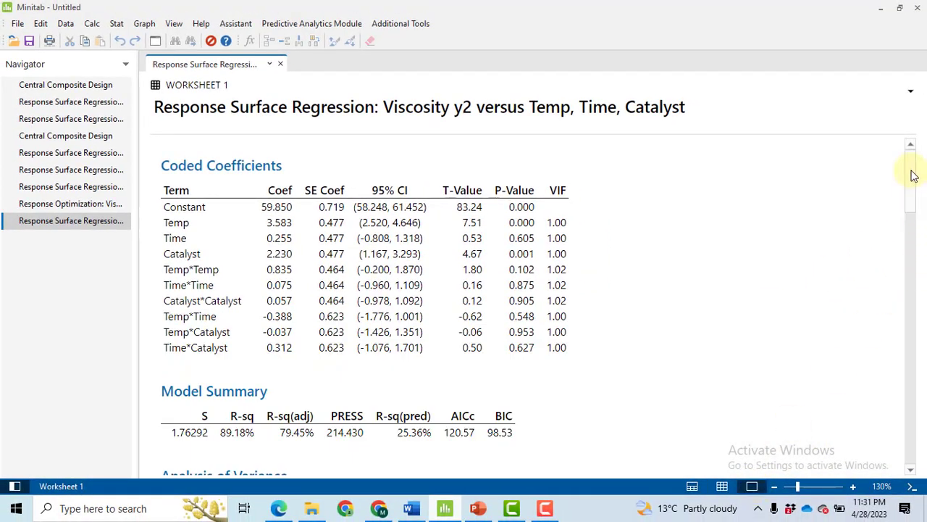
left_click_drag(914, 174, 911, 201)
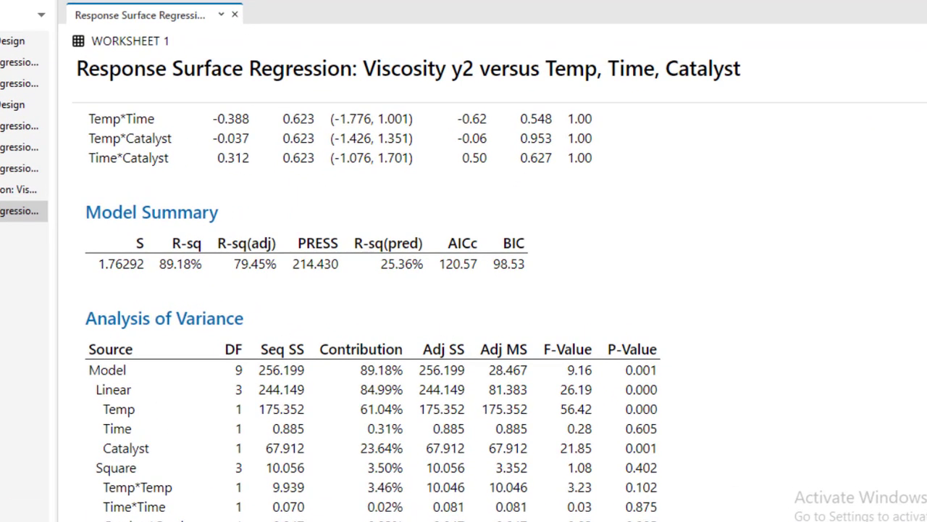
scroll(363, 311, "down", 3)
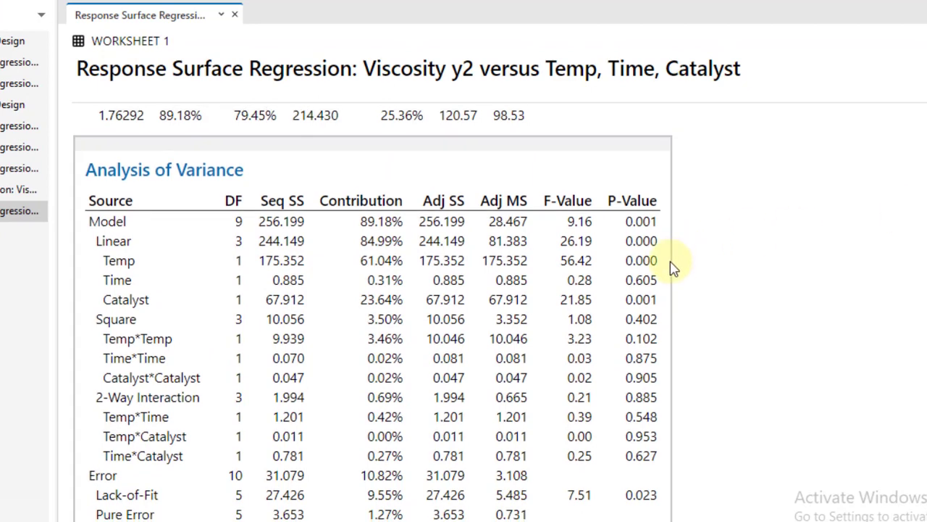
left_click(660, 277)
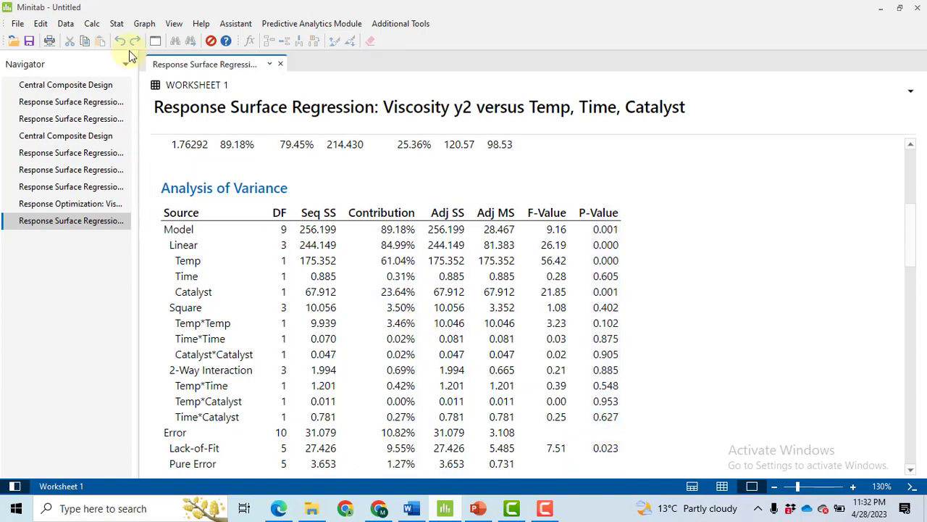
Step: Reanalyze Viscosity y2 with the model terms cleared and only A:Temp and C:Catalyst added back
left_click(118, 28)
mouse_move(186, 82)
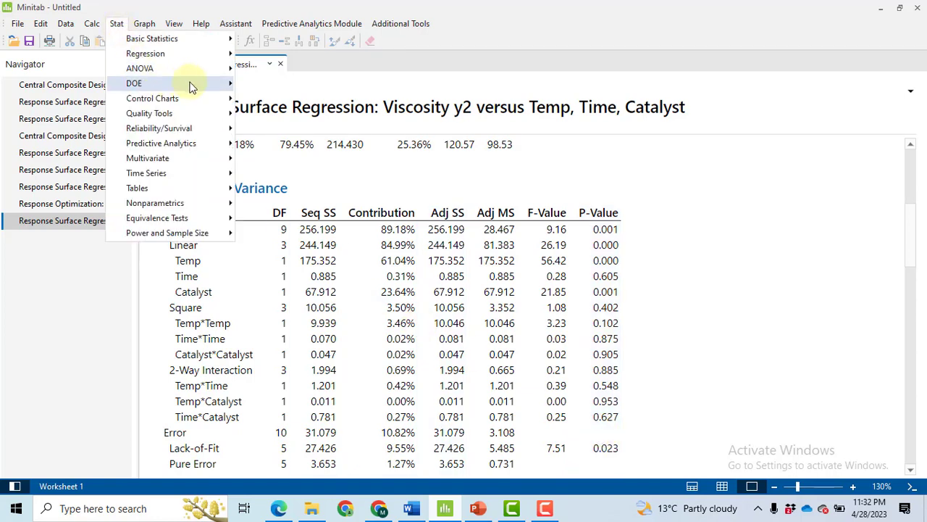
mouse_move(328, 113)
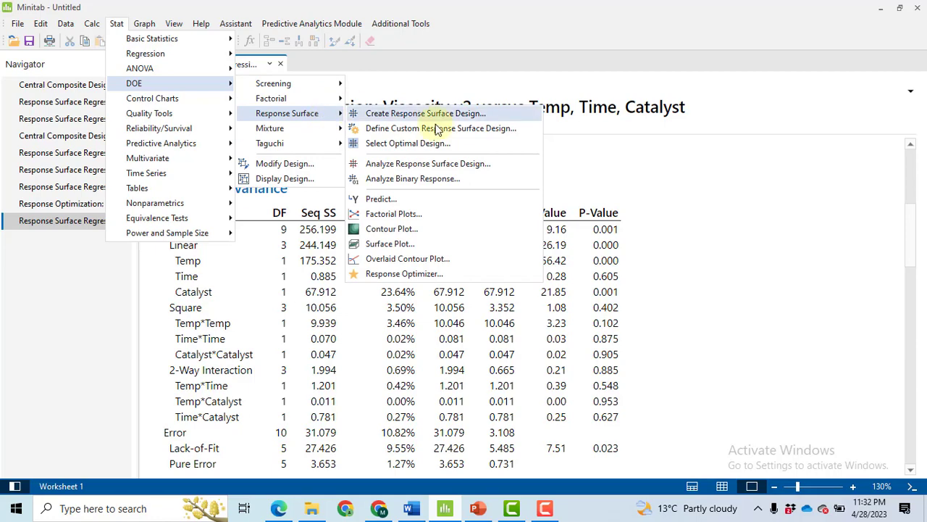
left_click(476, 165)
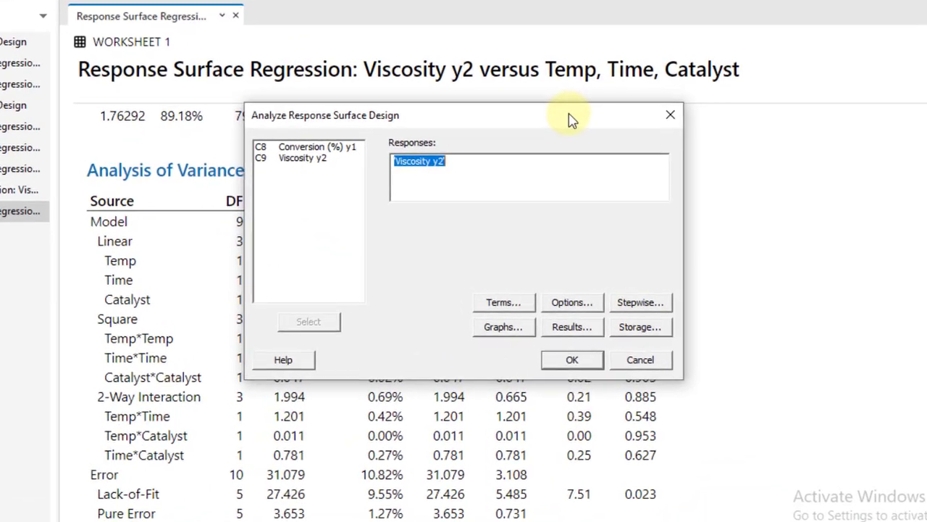
left_click_drag(548, 147, 676, 97)
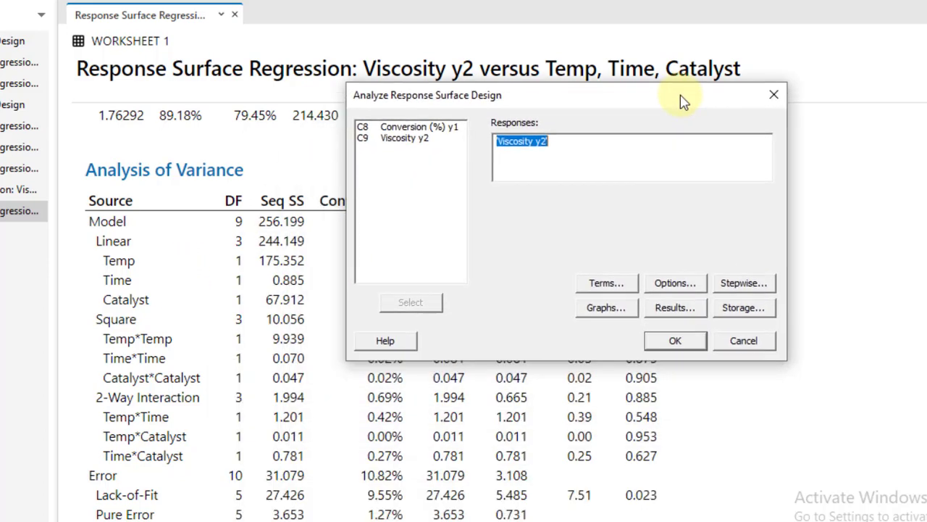
left_click(622, 288)
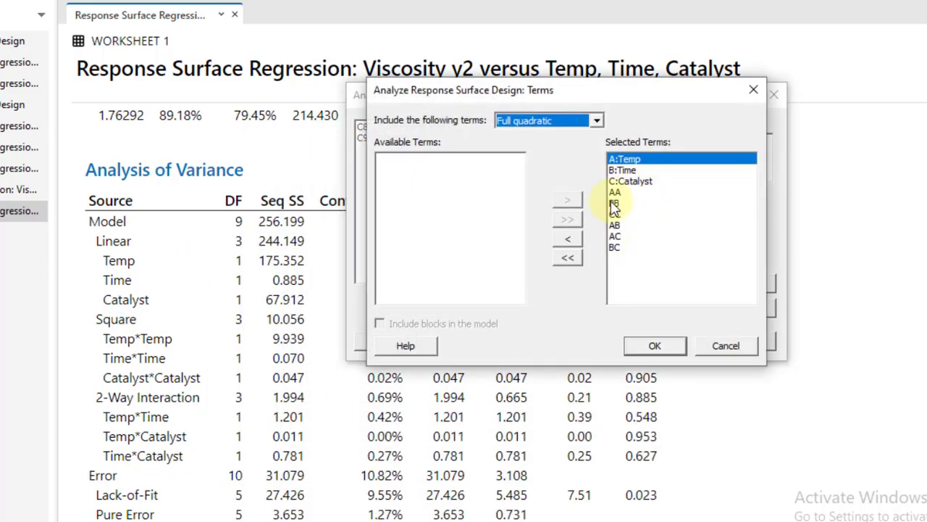
left_click(568, 259)
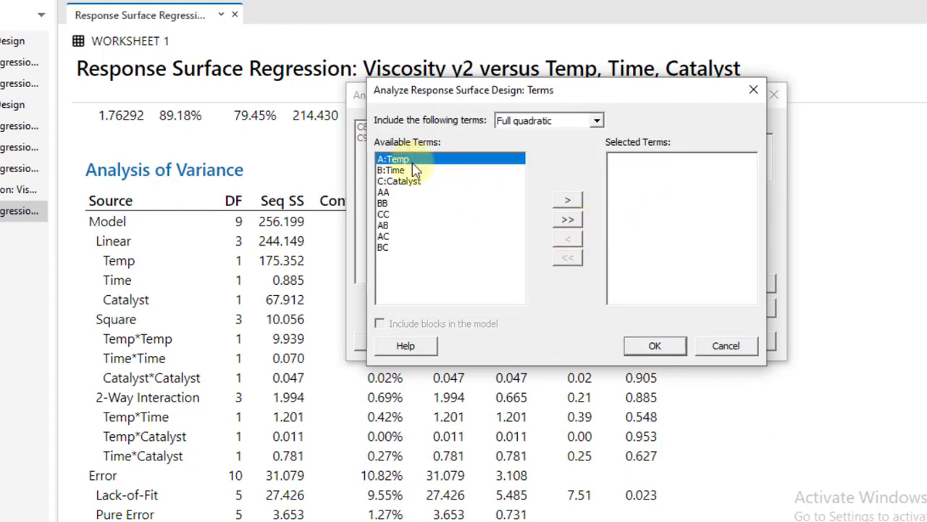
left_click(568, 200)
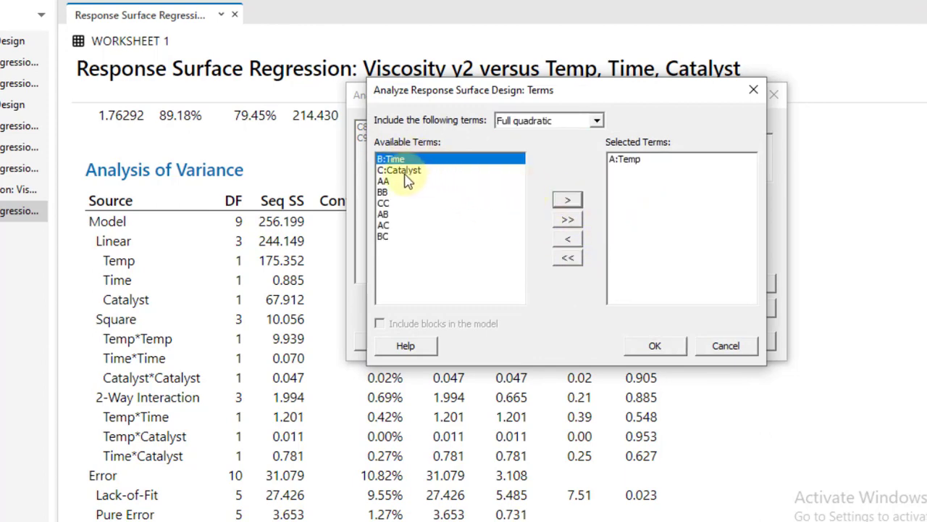
left_click(404, 172)
left_click(569, 202)
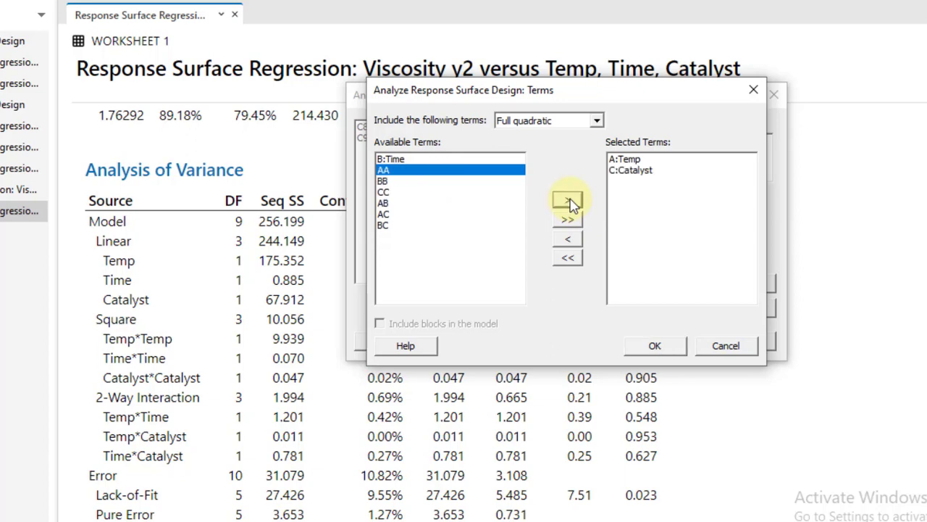
left_click(654, 346)
left_click(670, 345)
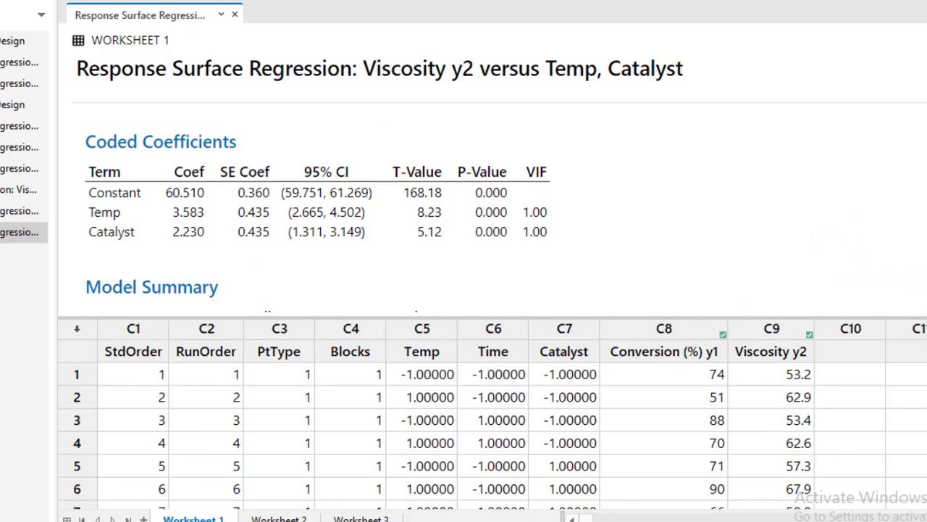
scroll(347, 211, "down", 3)
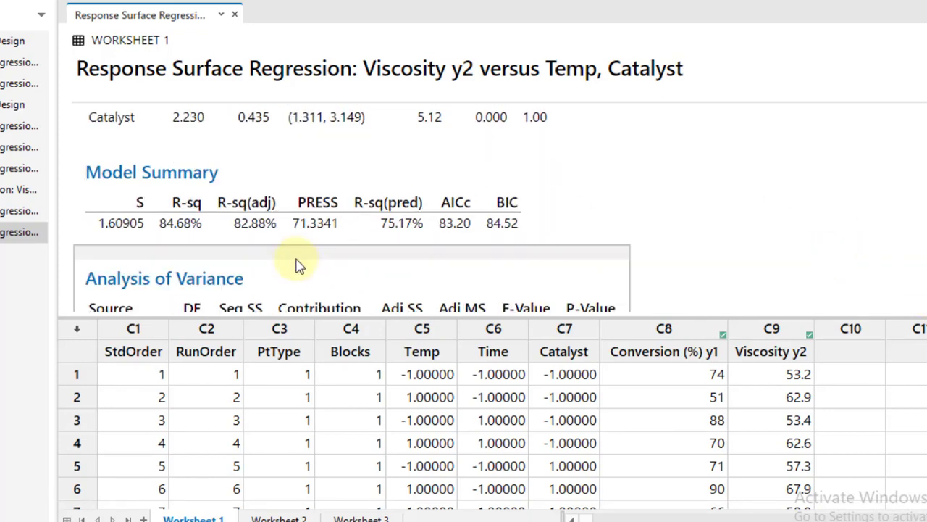
left_click(174, 239)
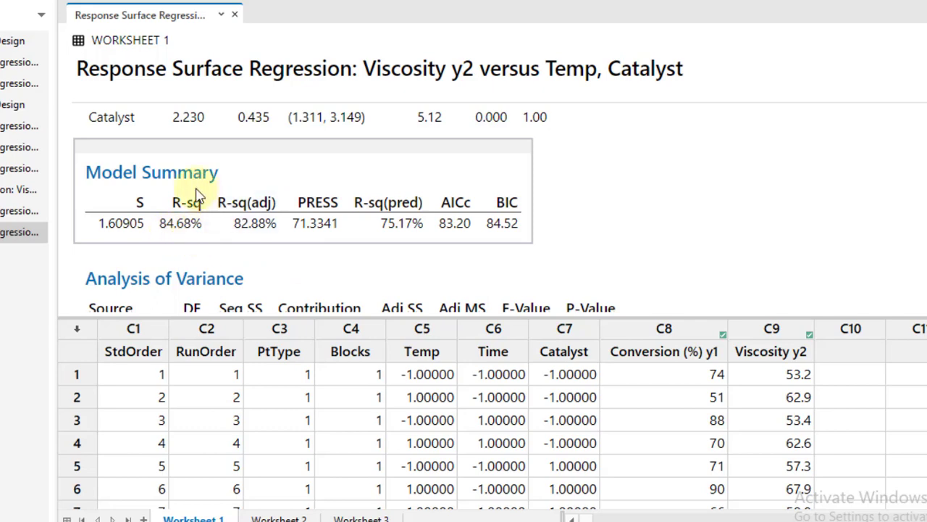
left_click(410, 85)
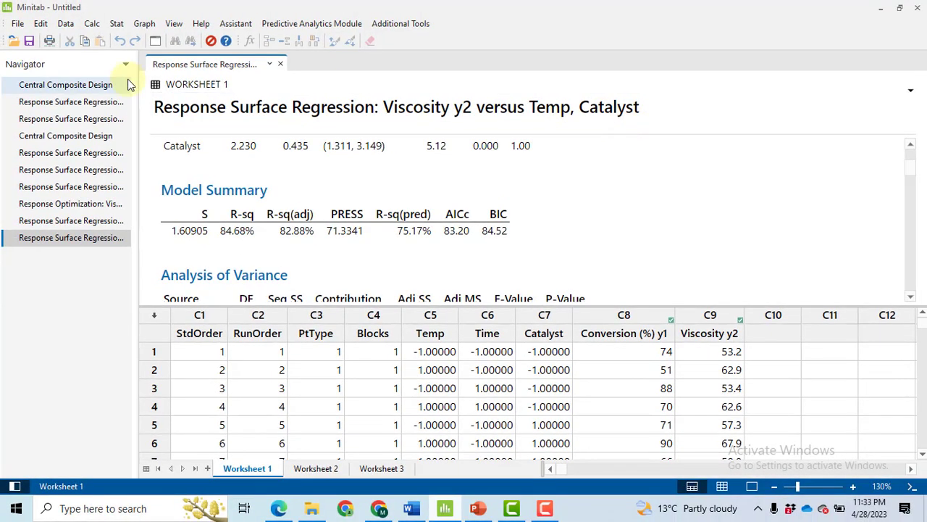
Step: Generate a response surface contour plot of Viscosity y2 with Temp on X and Catalyst on Y
left_click(118, 26)
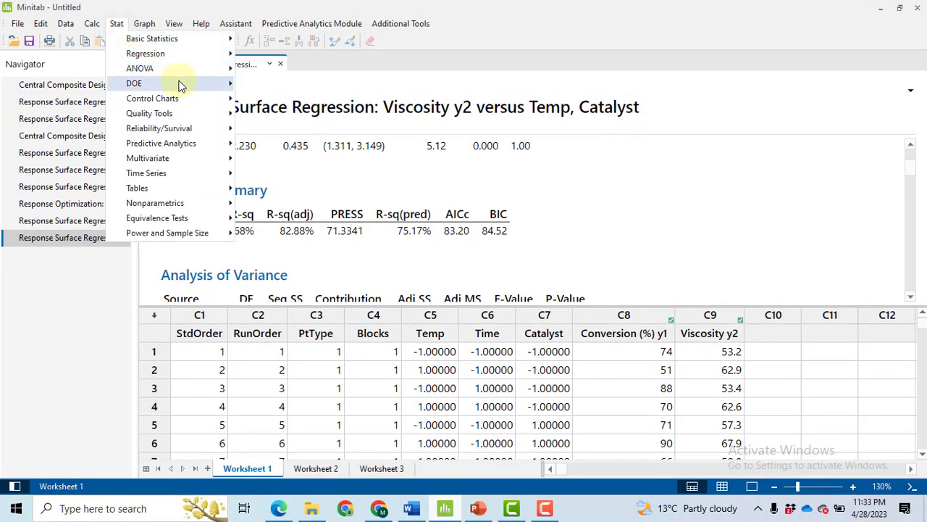
mouse_move(184, 83)
mouse_move(294, 113)
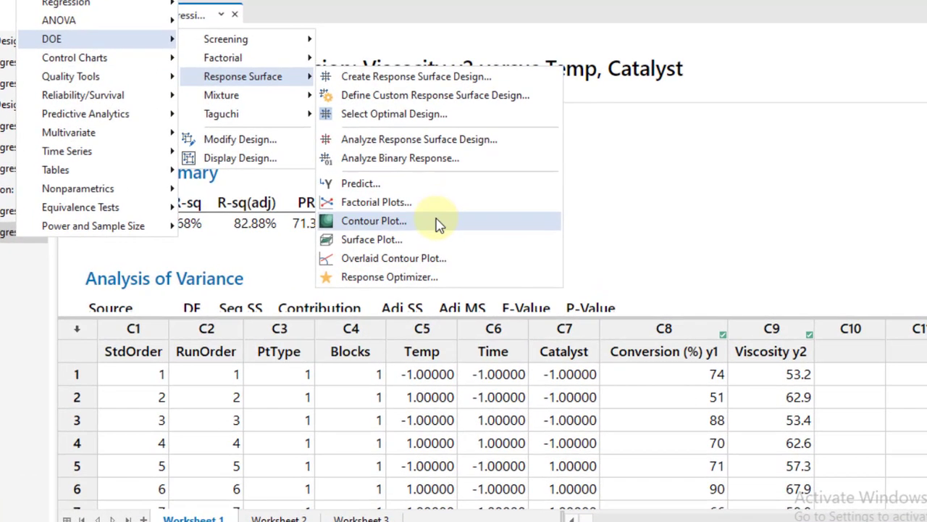
left_click(434, 223)
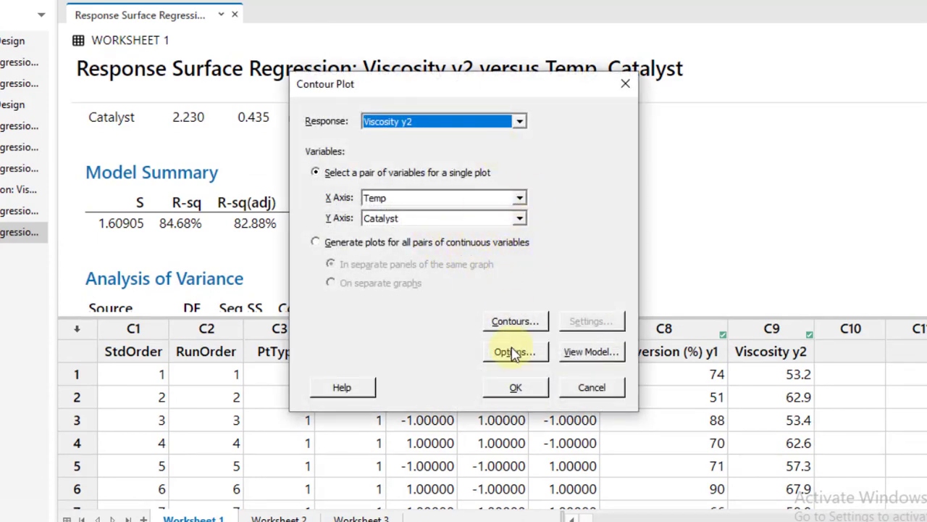
left_click(534, 391)
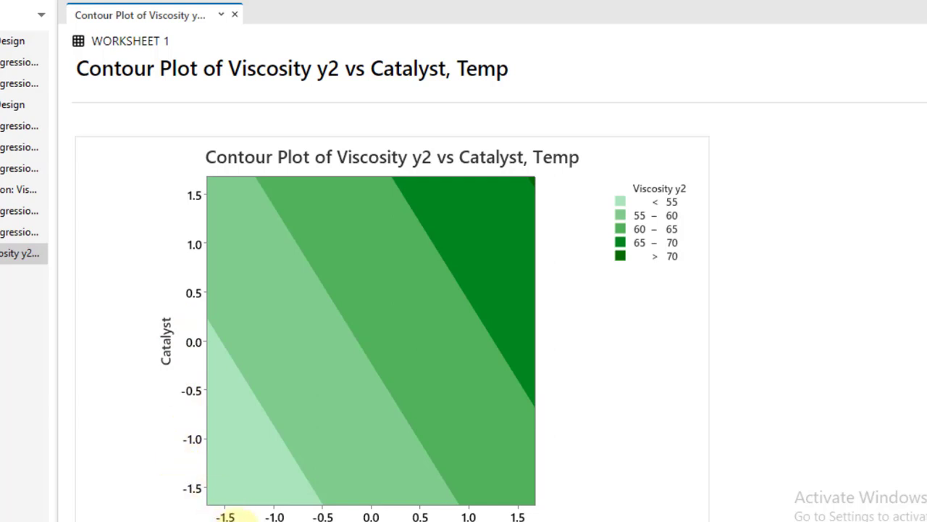
Step: Inspect the contour bands, which rise toward high Temp and Catalyst from below 55 to above 70
mouse_move(303, 234)
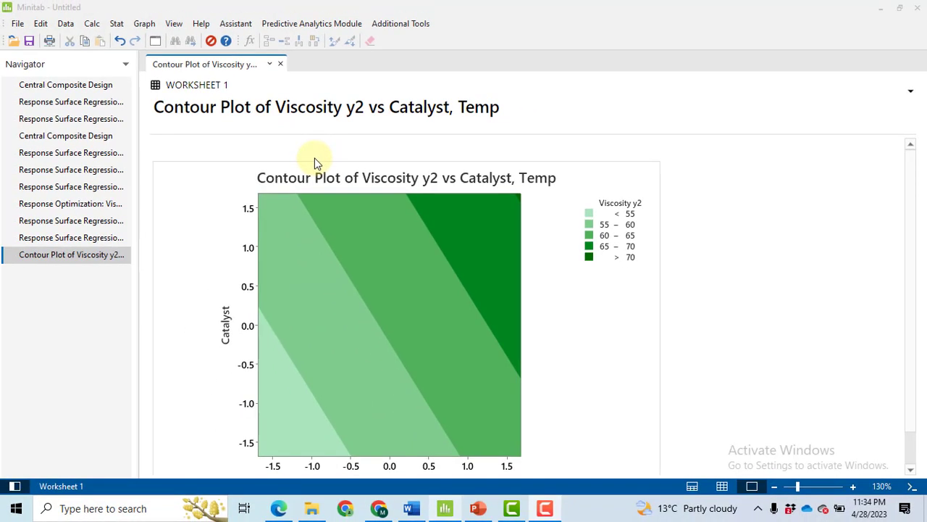
Step: In the Response Optimizer, set the Conversion (%) y1 goal to Maximize
left_click(117, 24)
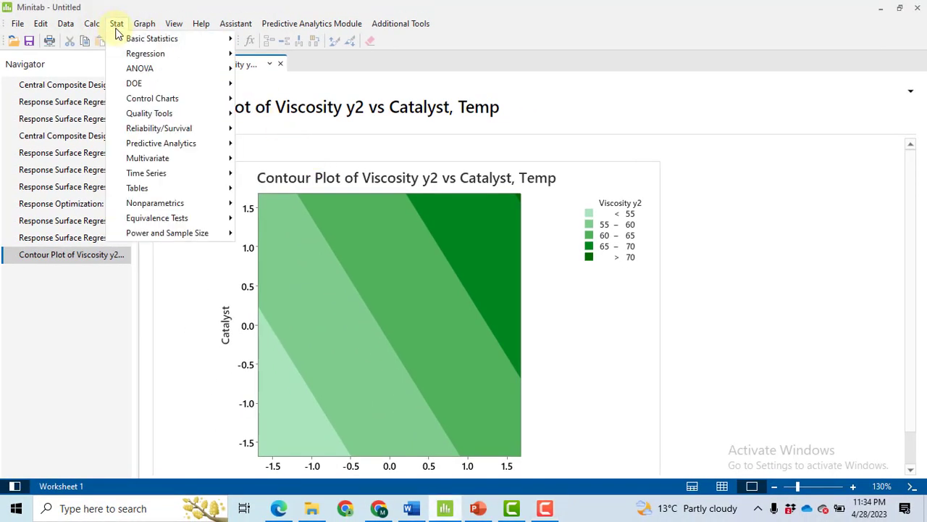
mouse_move(174, 84)
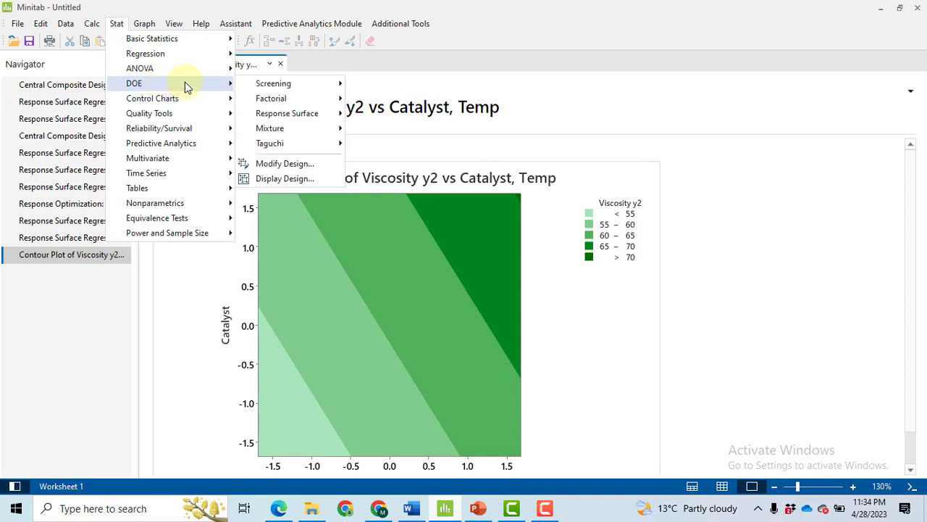
mouse_move(323, 113)
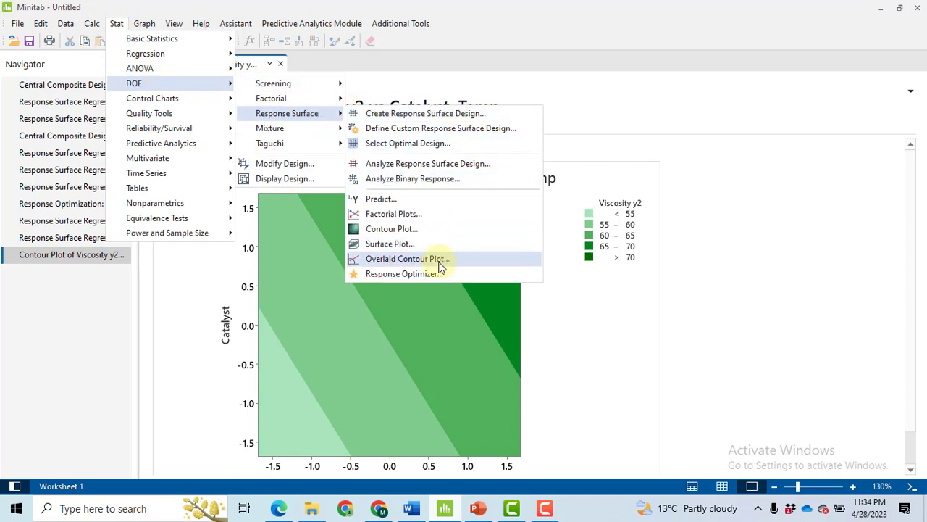
left_click(417, 273)
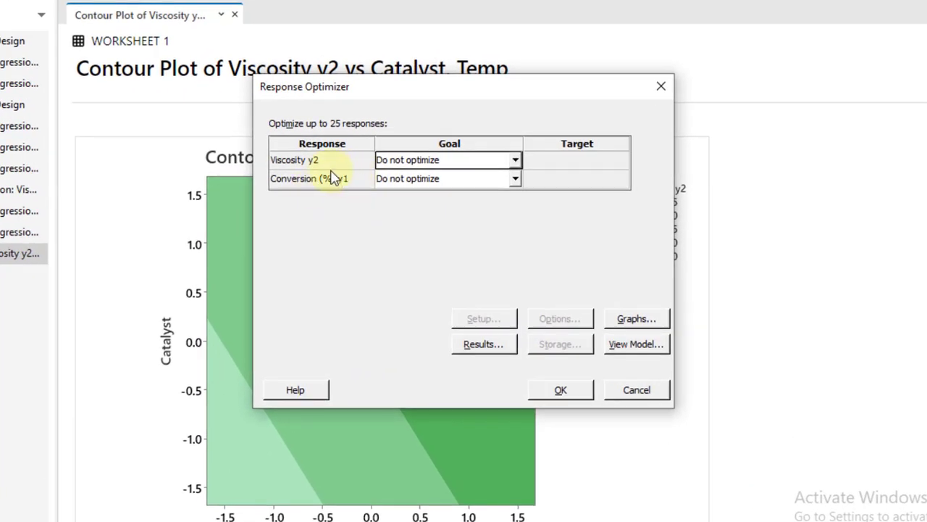
left_click(515, 179)
left_click(424, 231)
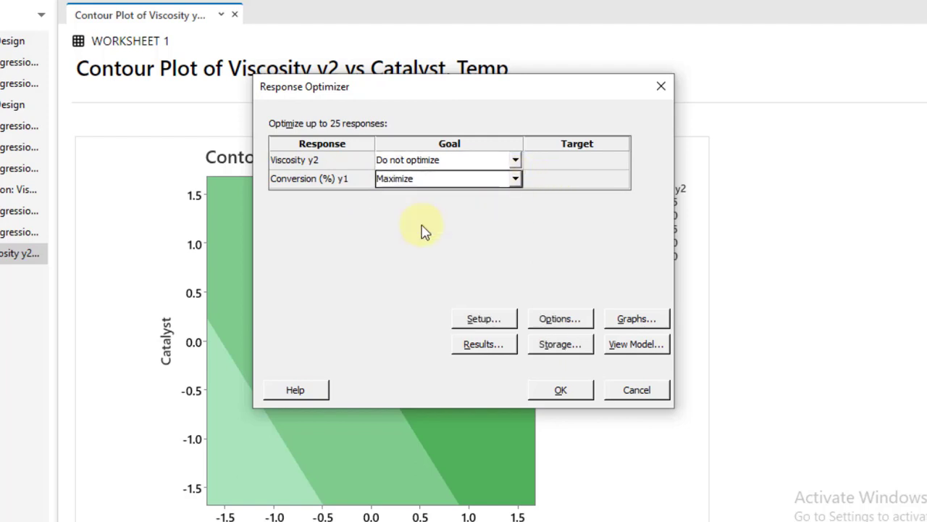
Step: Set the Viscosity y2 goal to Target with a target value of 60
left_click(515, 161)
left_click(431, 200)
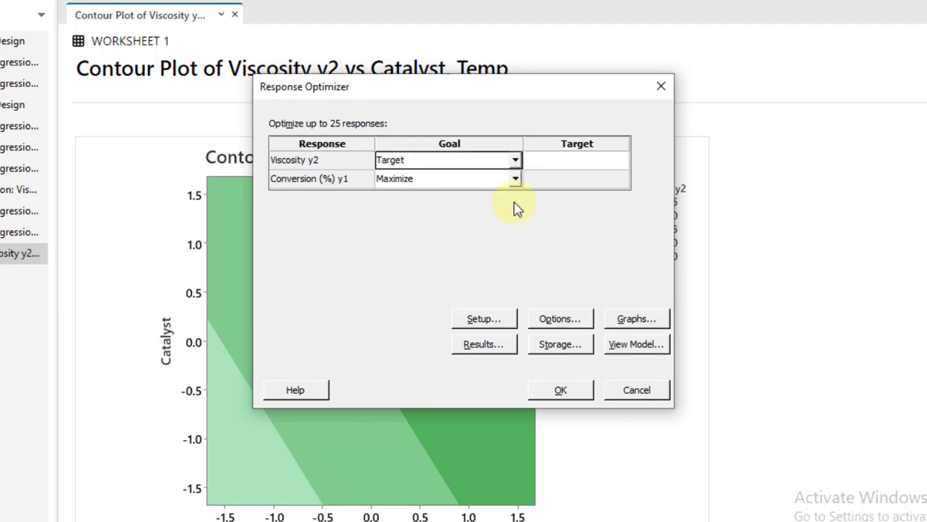
left_click(498, 322)
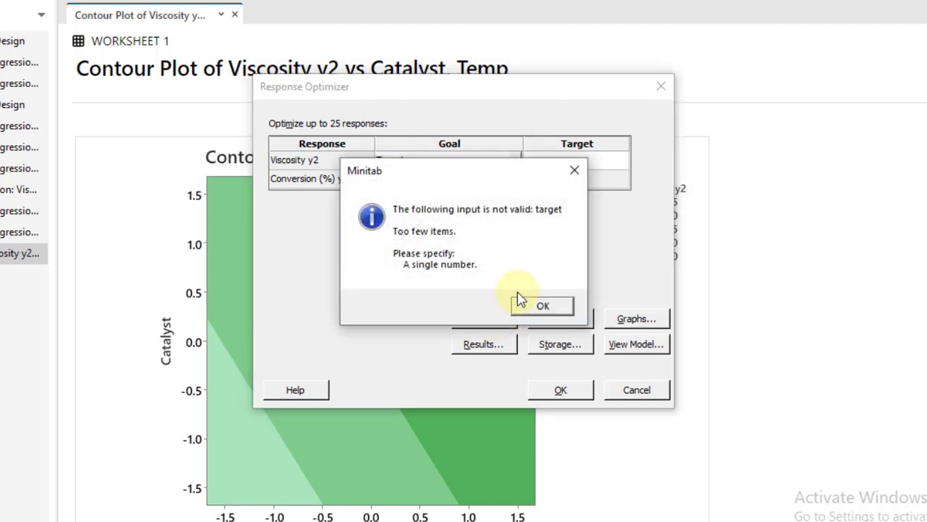
left_click(543, 307)
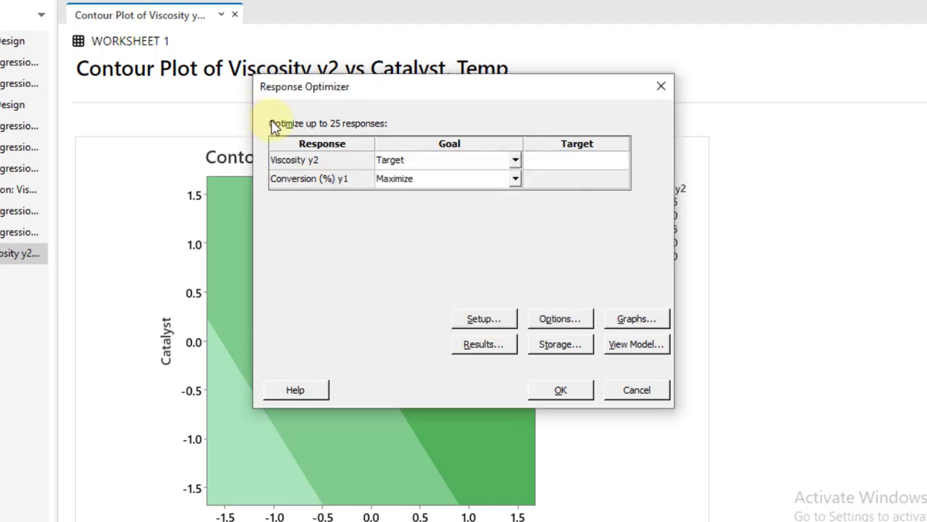
left_click(581, 163)
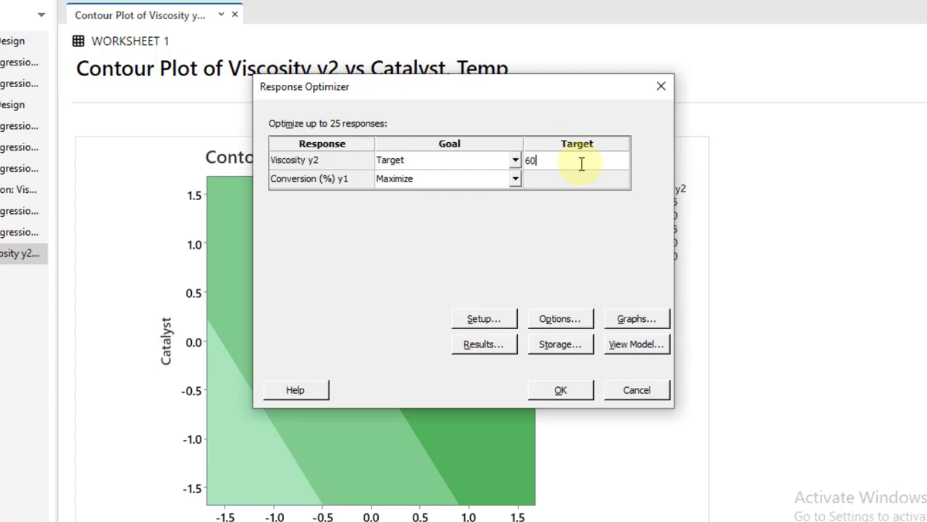
left_click(474, 323)
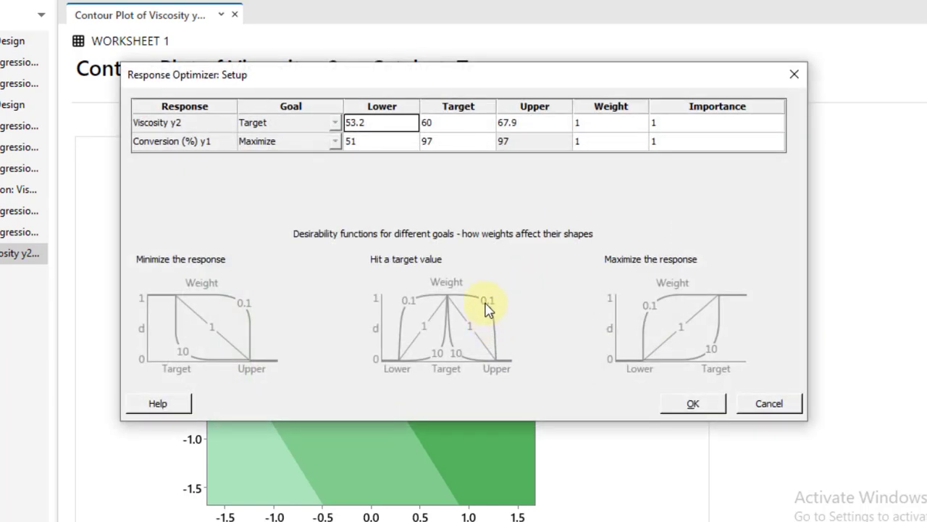
Step: Set the viscosity bounds to a lower limit of 55 and an upper limit of 65
left_click(531, 129)
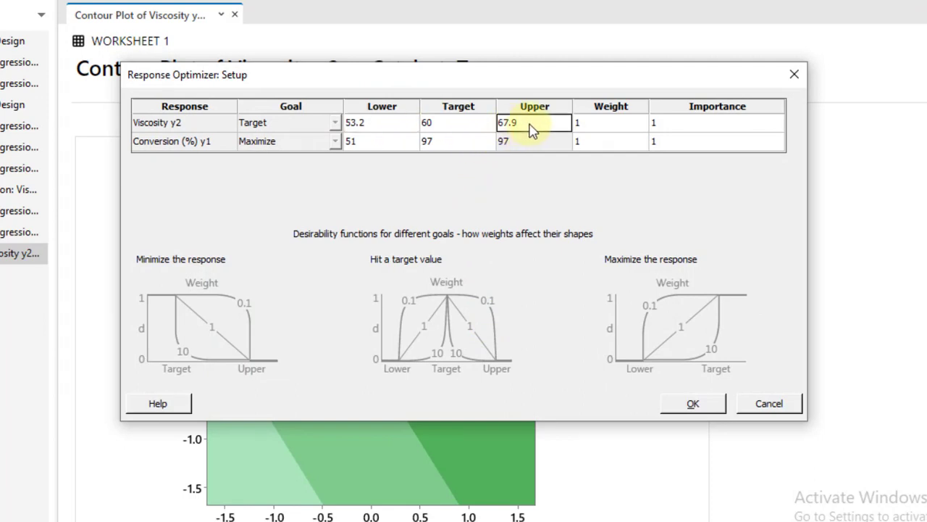
type("65")
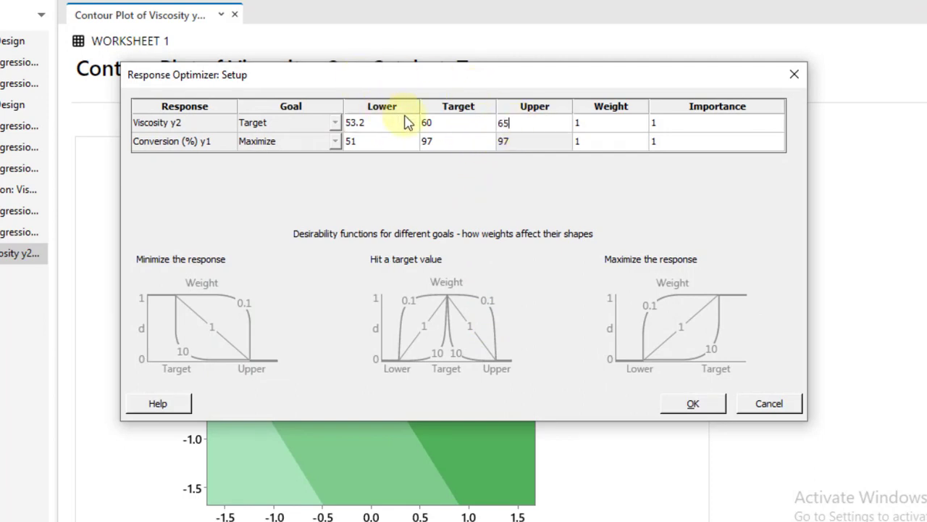
left_click(407, 125)
type("55")
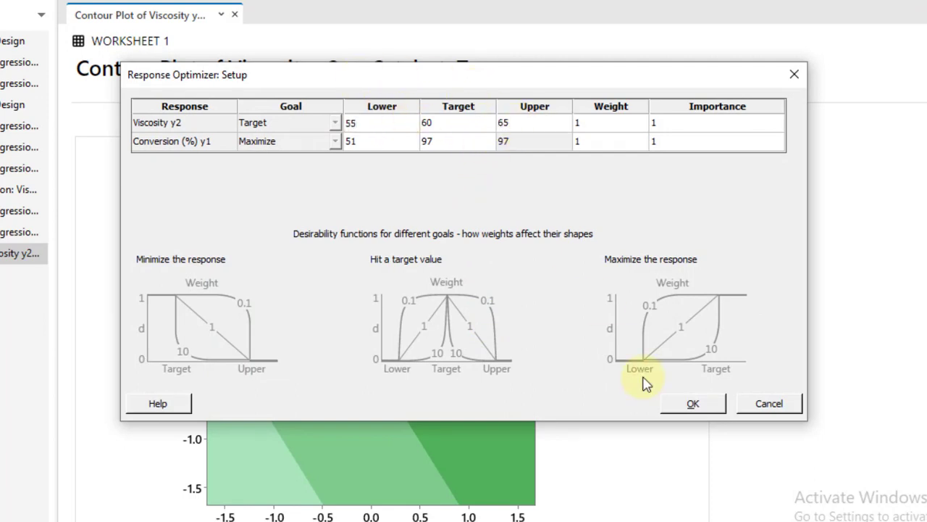
left_click(708, 406)
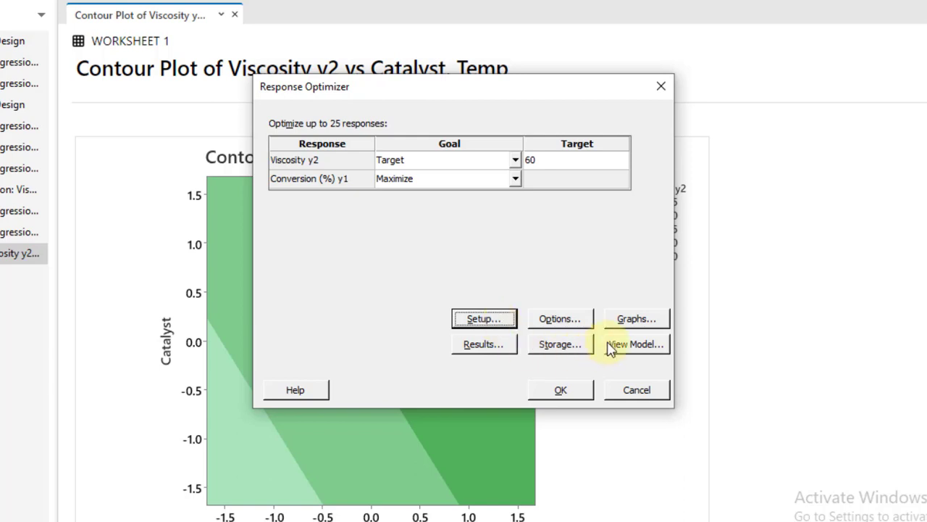
Step: Run the optimization with the optimization plot, giving viscosity 60.000 and conversion 95.20
left_click(642, 322)
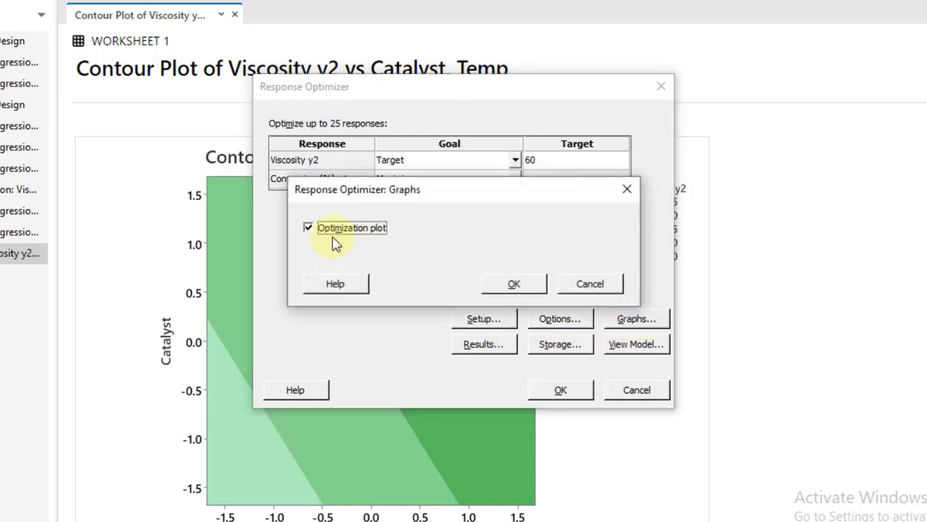
left_click(523, 287)
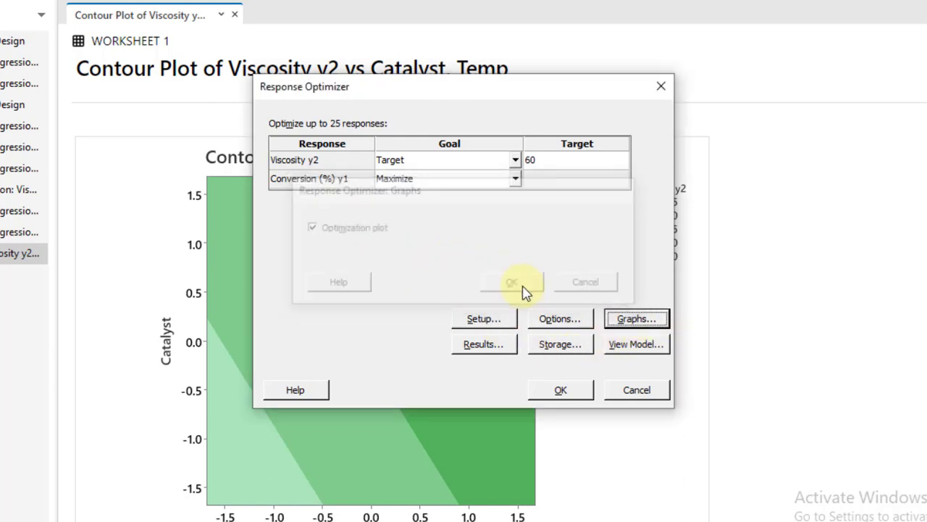
left_click(572, 394)
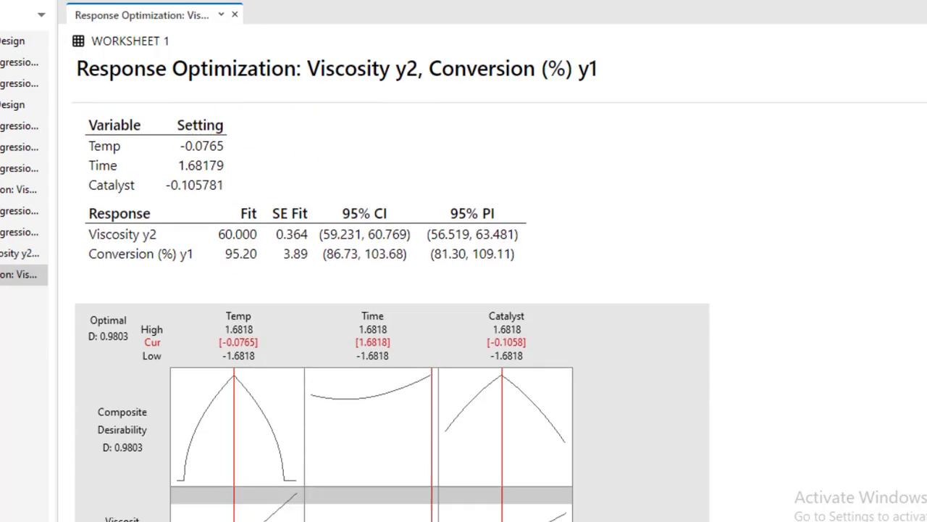
scroll(392, 318, "down", 1)
left_click(448, 269)
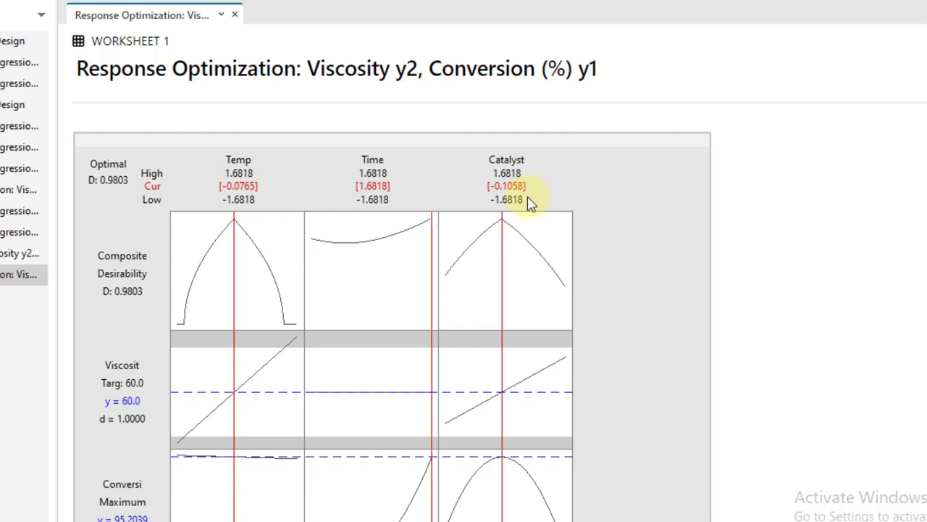
left_click(261, 521)
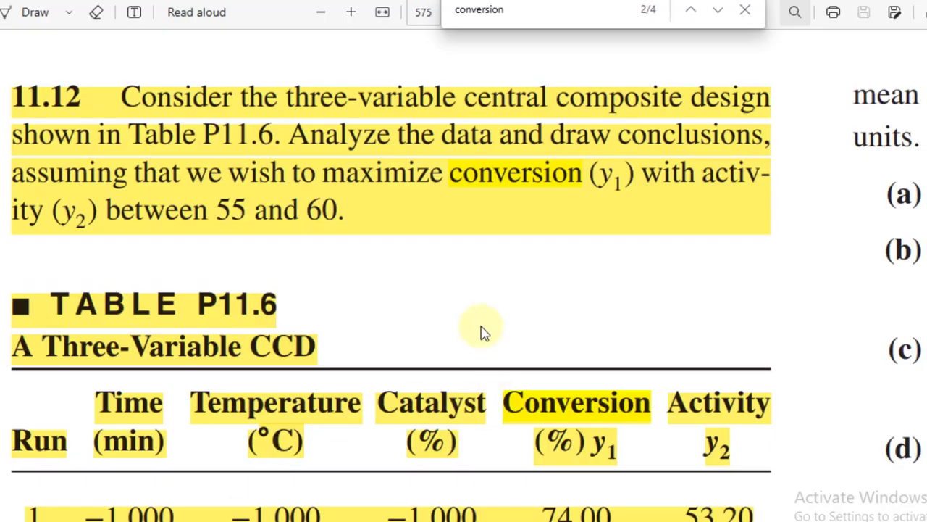
scroll(481, 332, "down", 3)
scroll(484, 333, "down", 2)
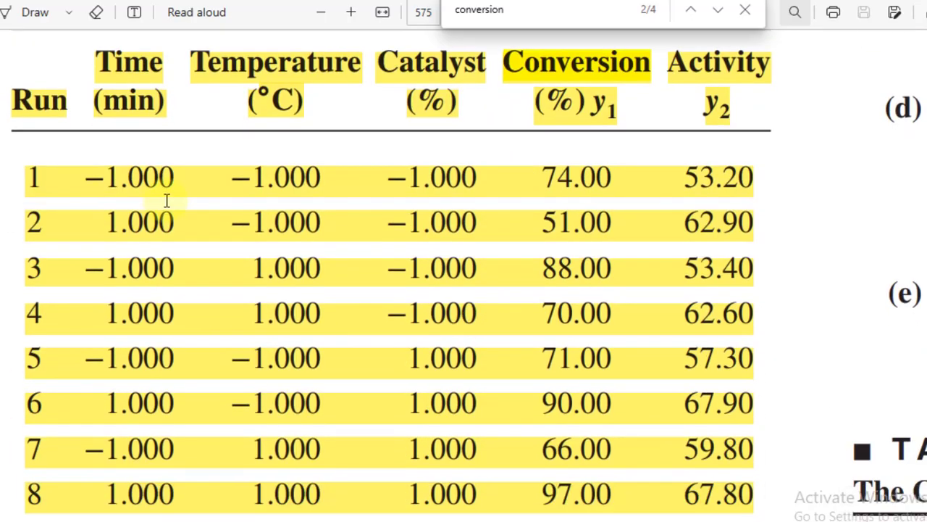